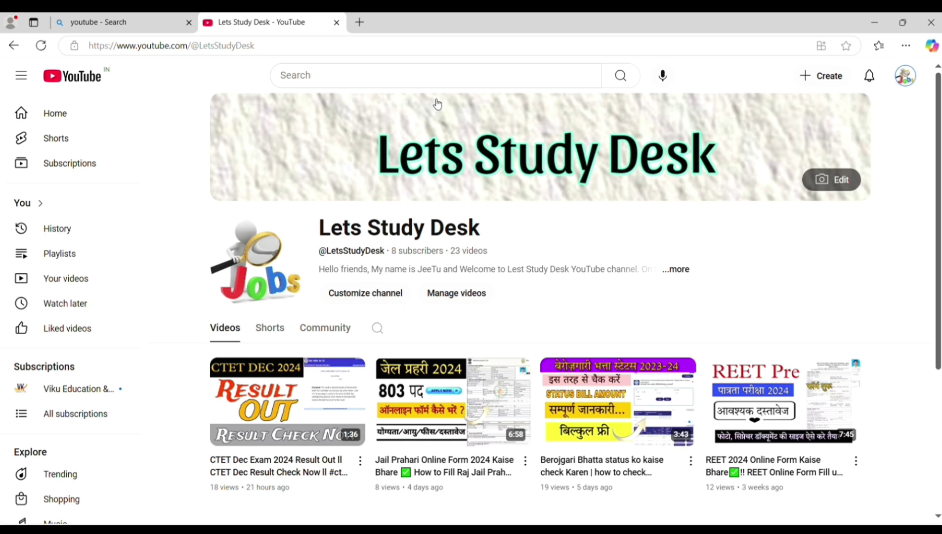
Load the Rajasthan Single Sign On page at sso.rajasthan.gov.in/signin in a new browser tab.
{"action": "left_click", "coordinate": [359, 22]}
{"action": "left_click", "coordinate": [274, 55]}
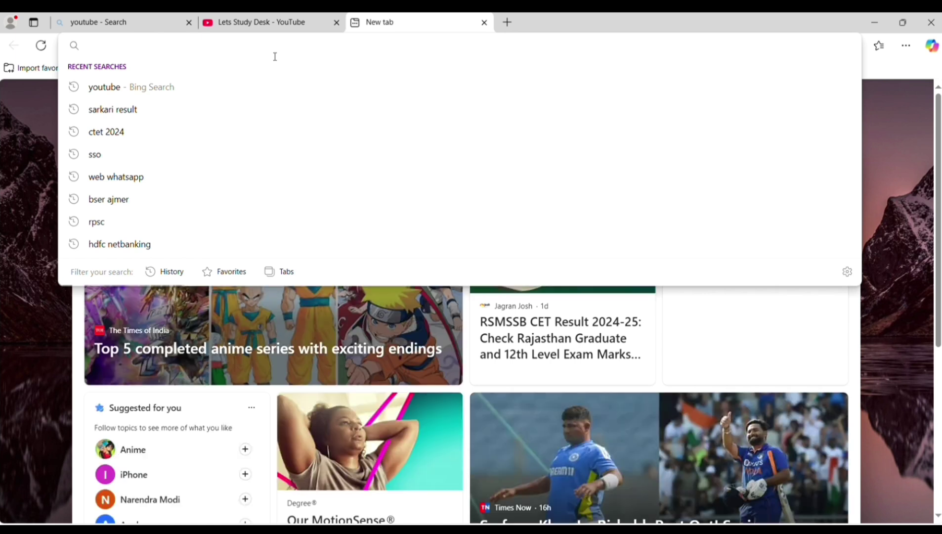
{"action": "type", "text": "sso.rajasthan.gov.in/signin"}
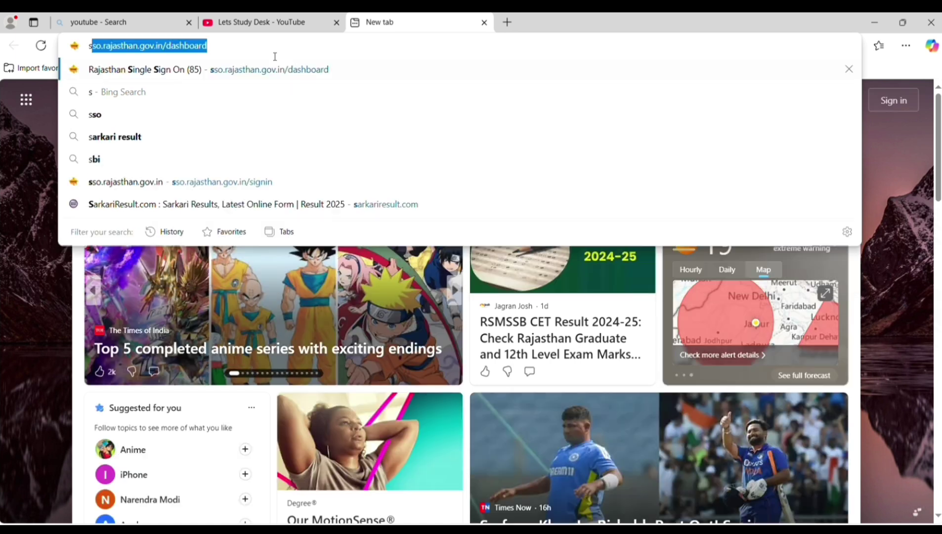
{"action": "key", "text": "Return"}
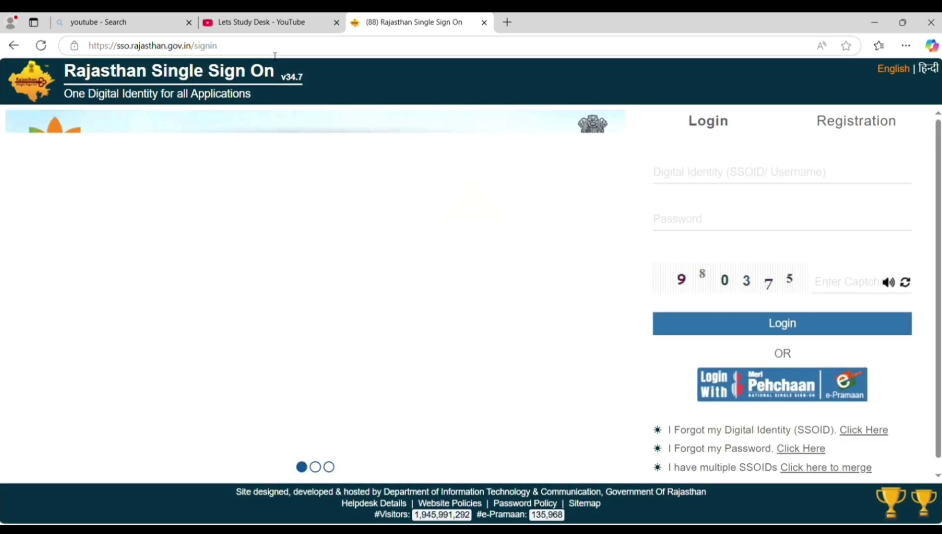
Sign in to Rajasthan Single Sign On with the SSOID, account password and captcha.
{"action": "left_click", "coordinate": [721, 178]}
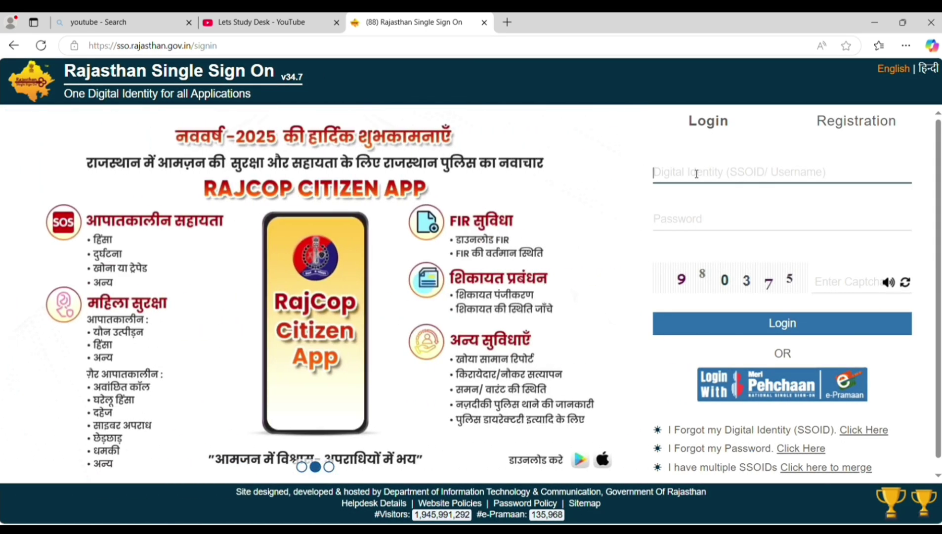
{"action": "left_click", "coordinate": [695, 228]}
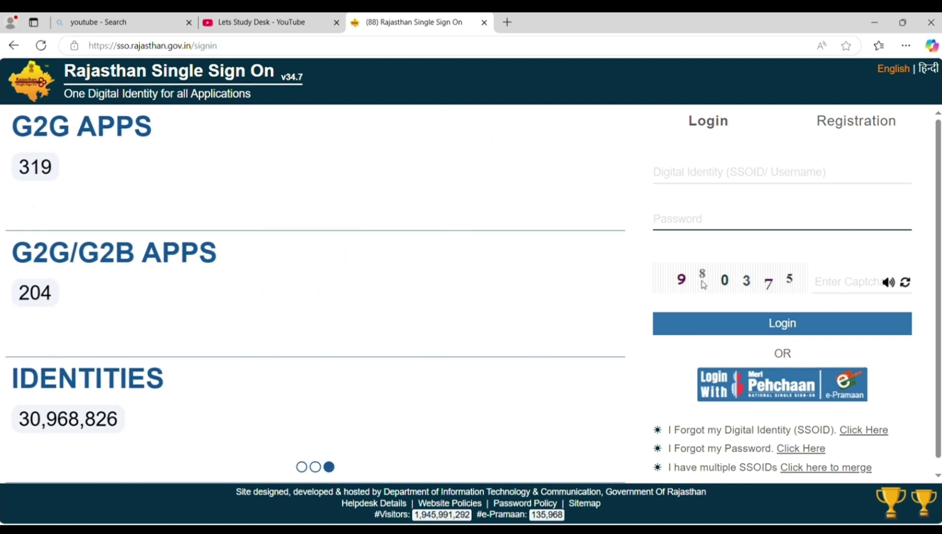
{"action": "left_click", "coordinate": [853, 292]}
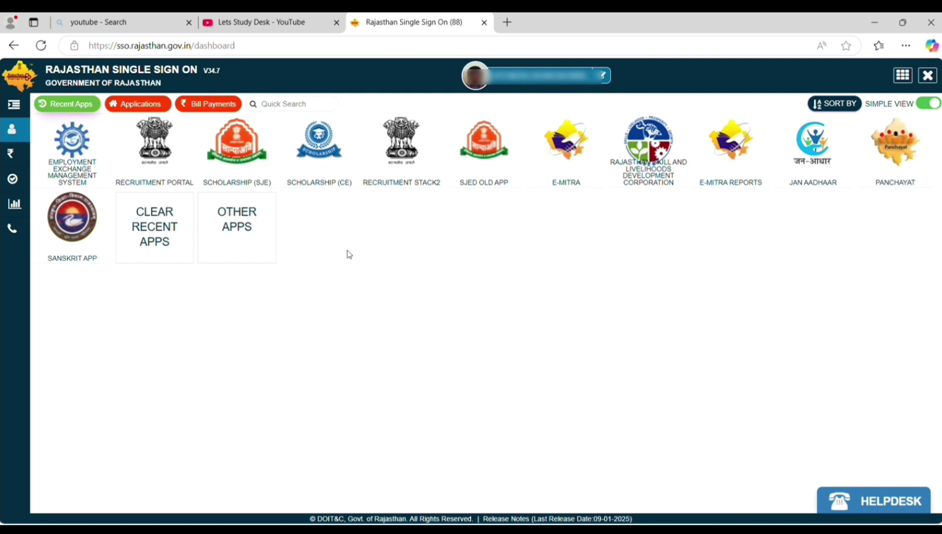
Open the Recruitment Portal and start an application for SR. TEACHER (SEC. EDU.) COMP. EXAM 2024.
{"action": "left_click", "coordinate": [169, 157]}
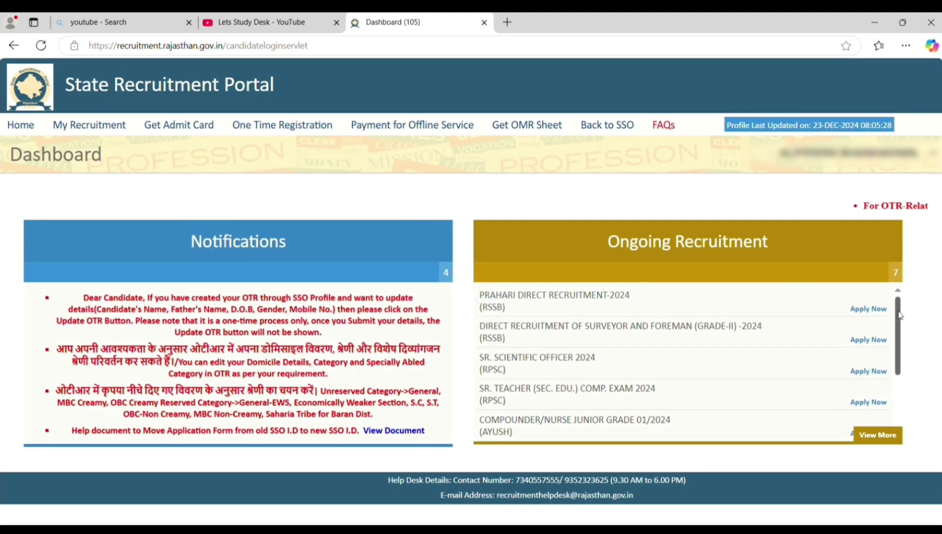
{"action": "left_click_drag", "start_coordinate": [899, 315], "coordinate": [899, 349]}
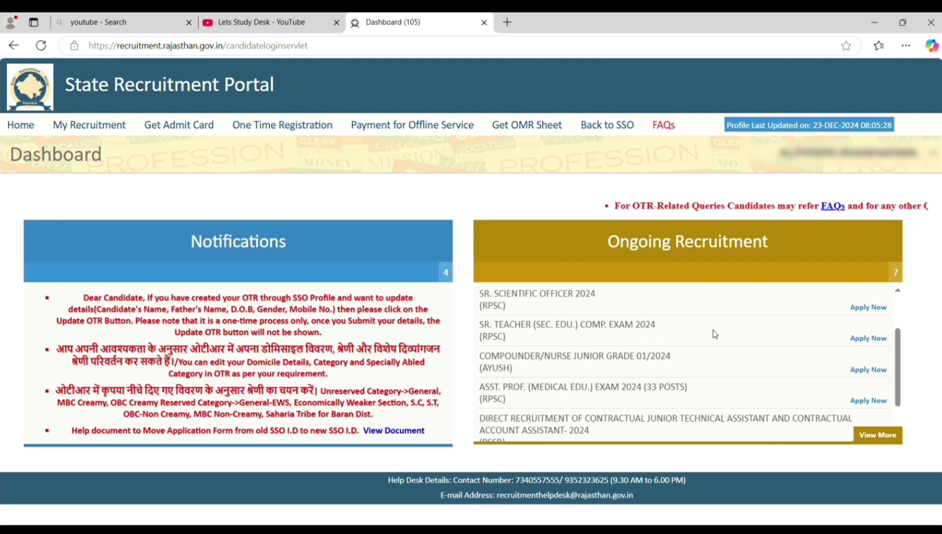
{"action": "left_click", "coordinate": [880, 340]}
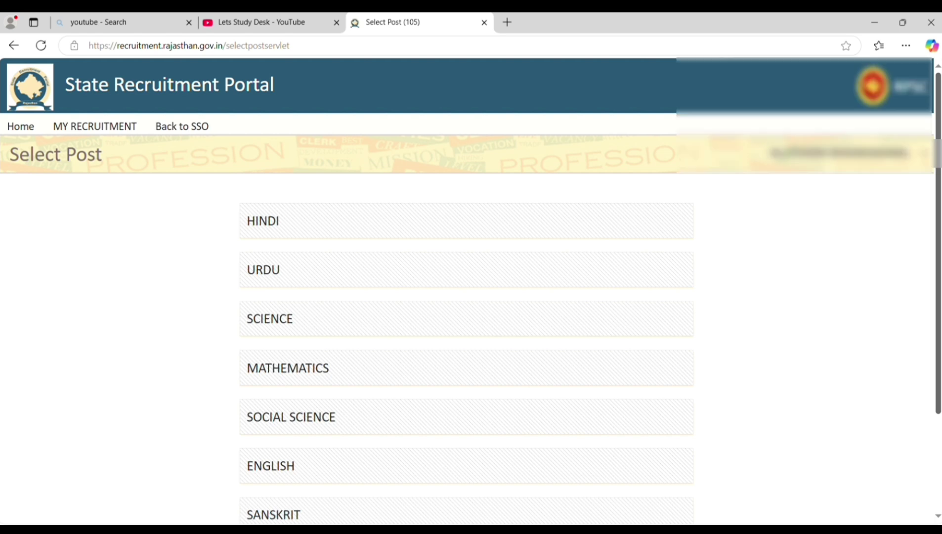
Choose the HINDI post and proceed past the OTR Data Review to the application form.
{"action": "scroll", "coordinate": [471, 291], "scroll_direction": "down", "scroll_amount": 2}
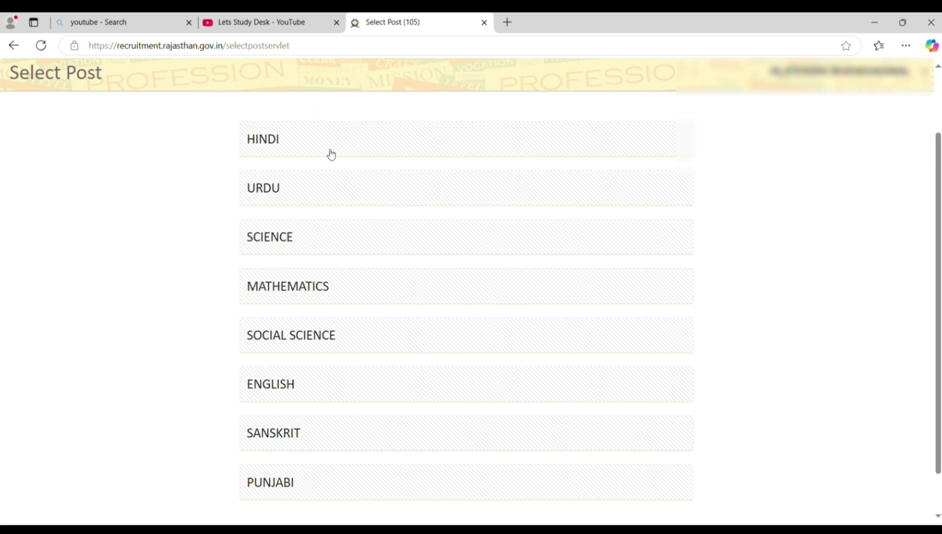
{"action": "left_click", "coordinate": [267, 142]}
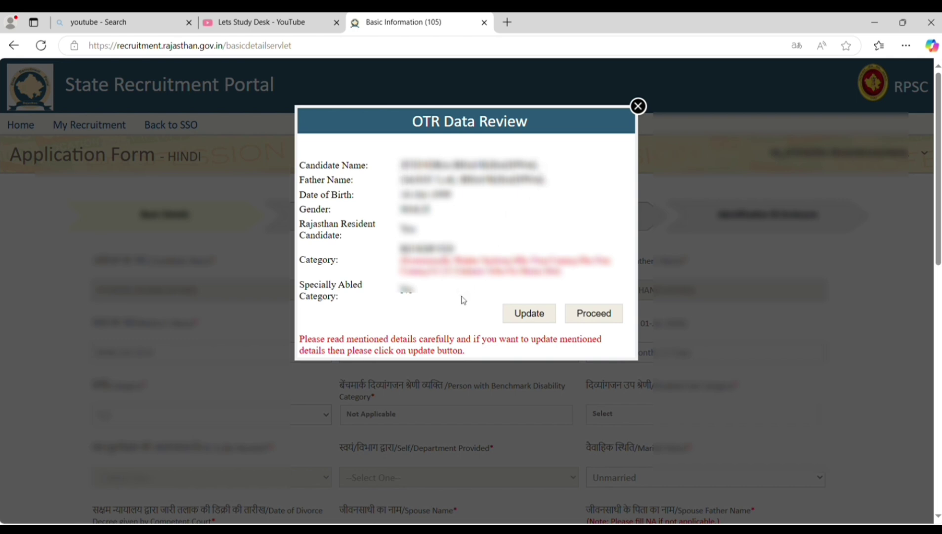
{"action": "left_click", "coordinate": [594, 313]}
Review the category, benchmark disability category and marital status selections in Basic Details.
{"action": "scroll", "coordinate": [606, 319], "scroll_direction": "down", "scroll_amount": 3}
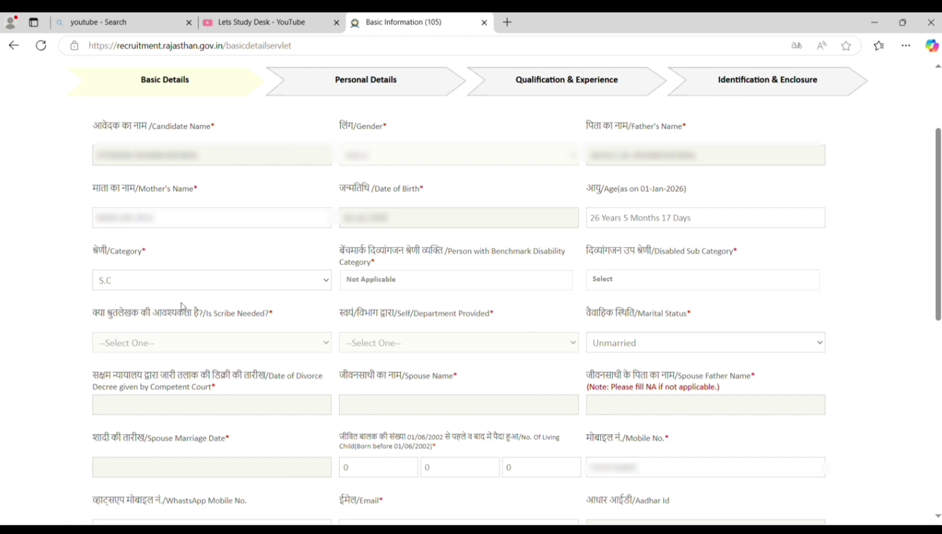
{"action": "left_click", "coordinate": [239, 287]}
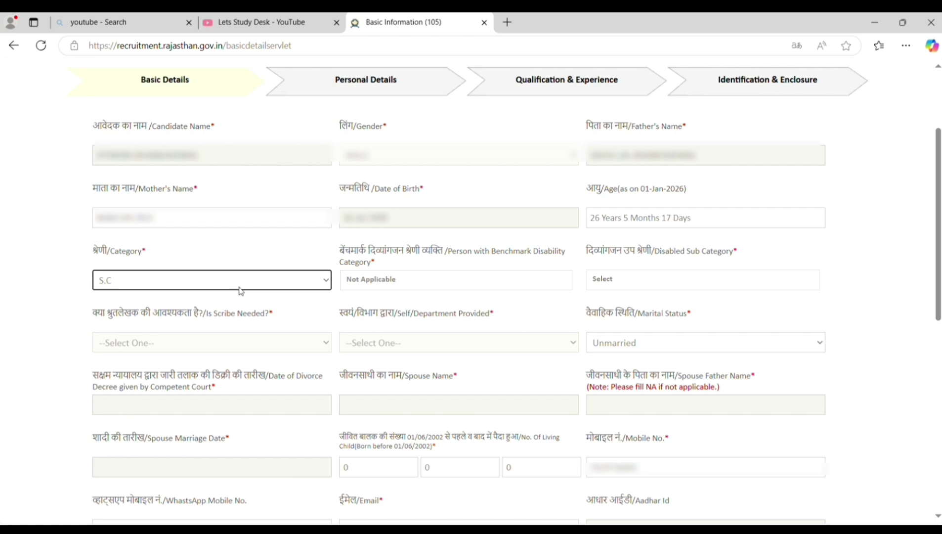
{"action": "left_click", "coordinate": [416, 283]}
{"action": "left_click", "coordinate": [417, 283]}
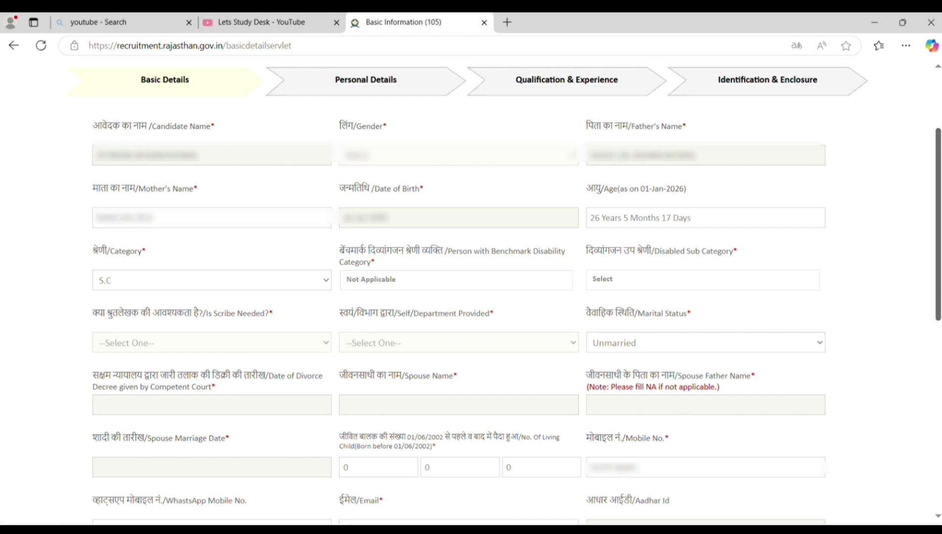
{"action": "left_click", "coordinate": [632, 344]}
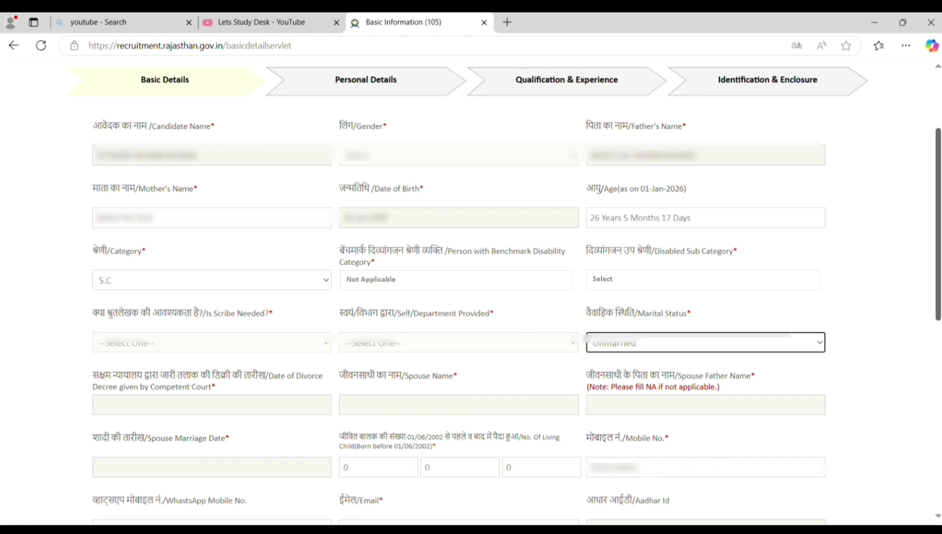
Answer No to belonging to the Scheduled area of Rajasthan, then submit Basic Details, confirming the mobile number and email.
{"action": "scroll", "coordinate": [122, 104], "scroll_direction": "down", "scroll_amount": 8}
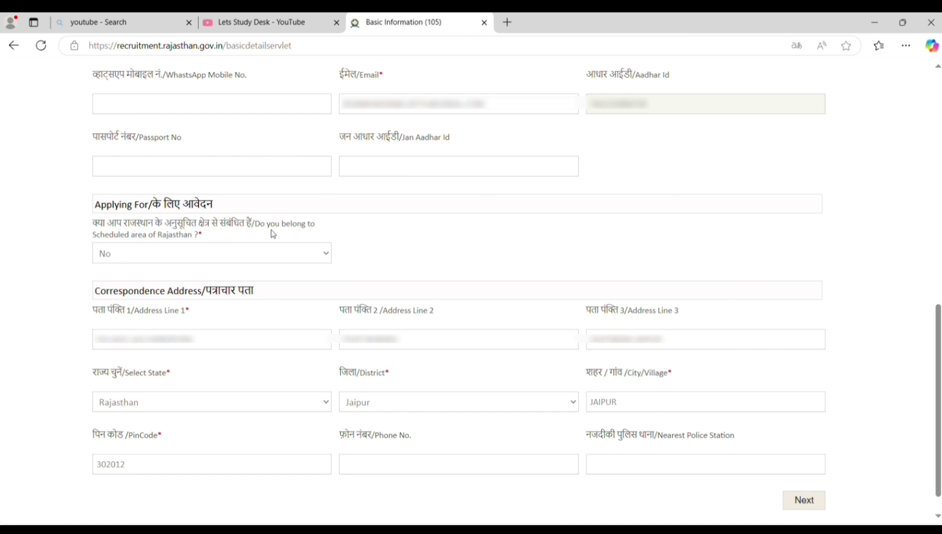
{"action": "left_click", "coordinate": [255, 255]}
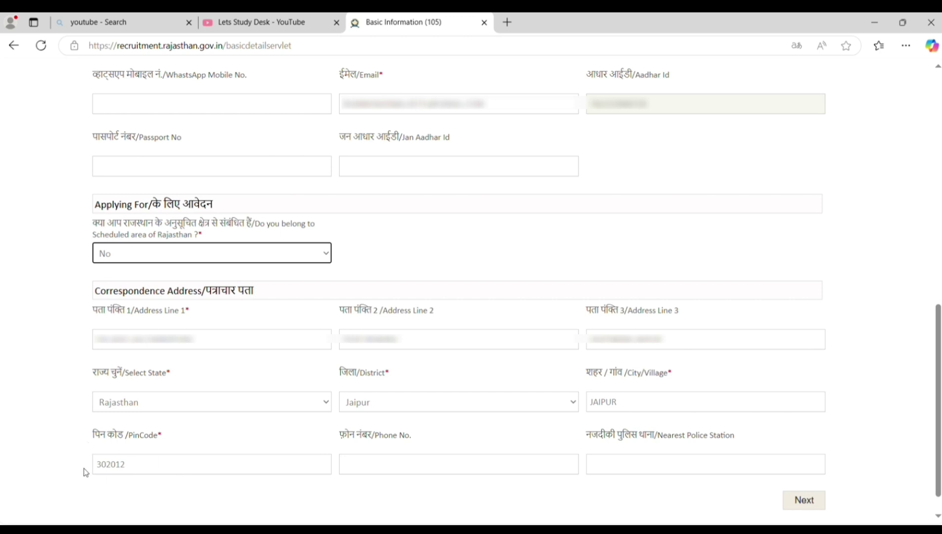
{"action": "left_click", "coordinate": [806, 502]}
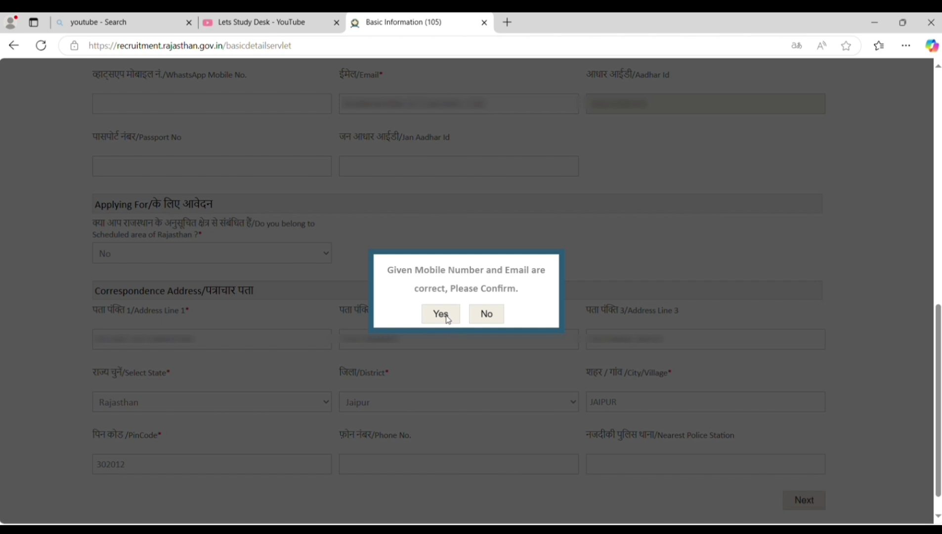
{"action": "left_click", "coordinate": [441, 314]}
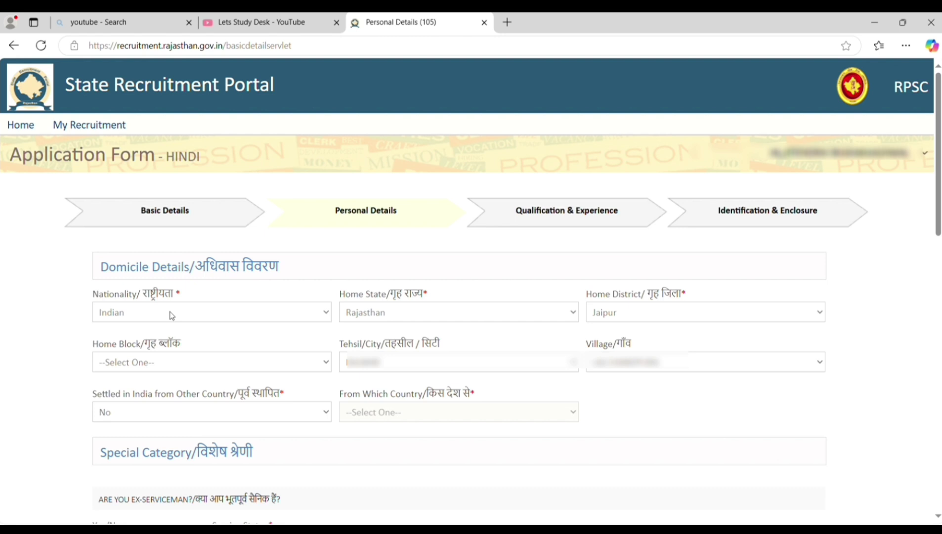
Review the home state, home district, tehsil and settled-from-other-country selections in Domicile Details.
{"action": "left_click", "coordinate": [423, 319]}
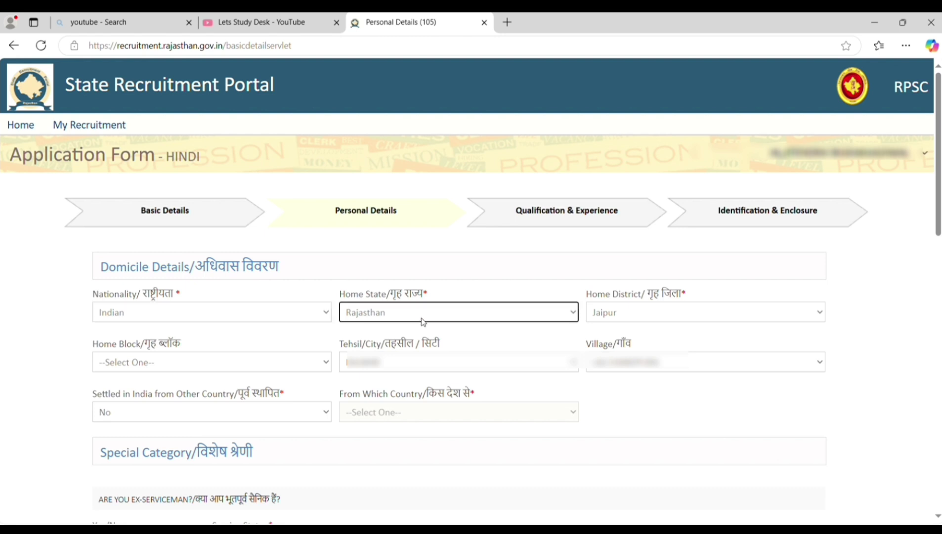
{"action": "left_click", "coordinate": [667, 315]}
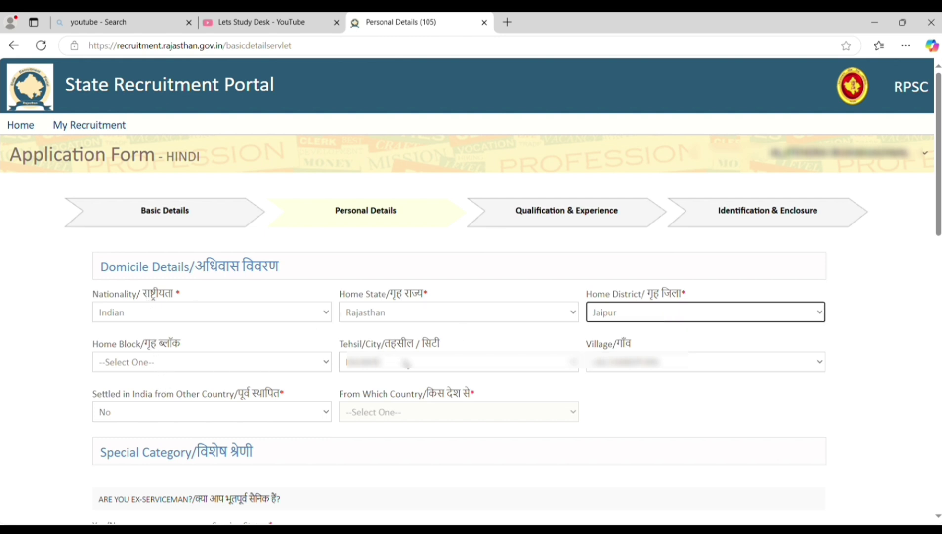
{"action": "left_click", "coordinate": [406, 362]}
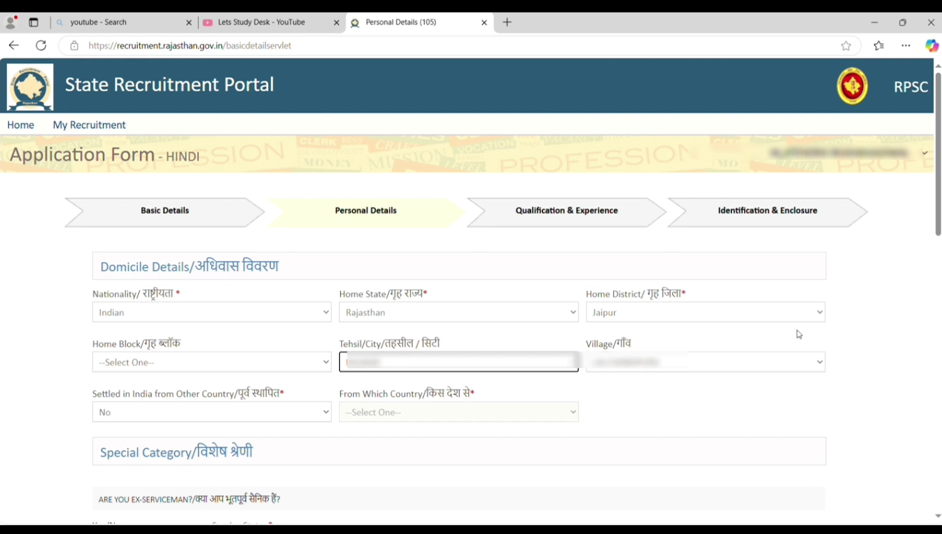
{"action": "left_click", "coordinate": [268, 408]}
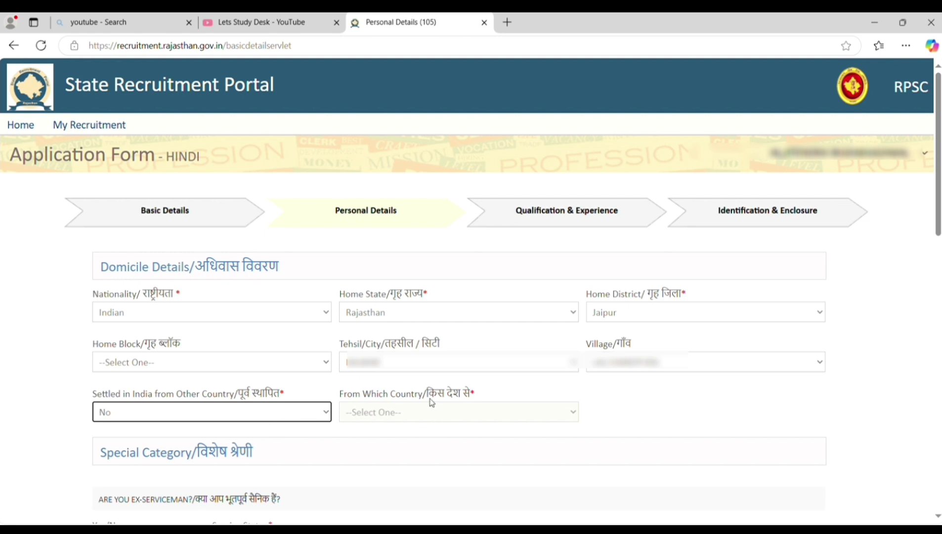
Answer No to the ex-serviceman and outstanding sports person questions under Special Category.
{"action": "scroll", "coordinate": [467, 292], "scroll_direction": "down", "scroll_amount": 8}
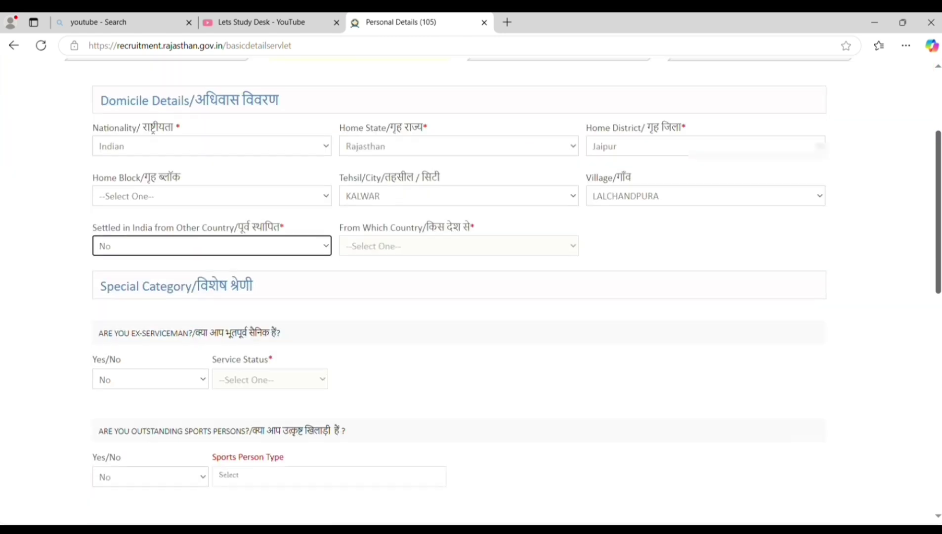
{"action": "scroll", "coordinate": [467, 292], "scroll_direction": "up", "scroll_amount": 1}
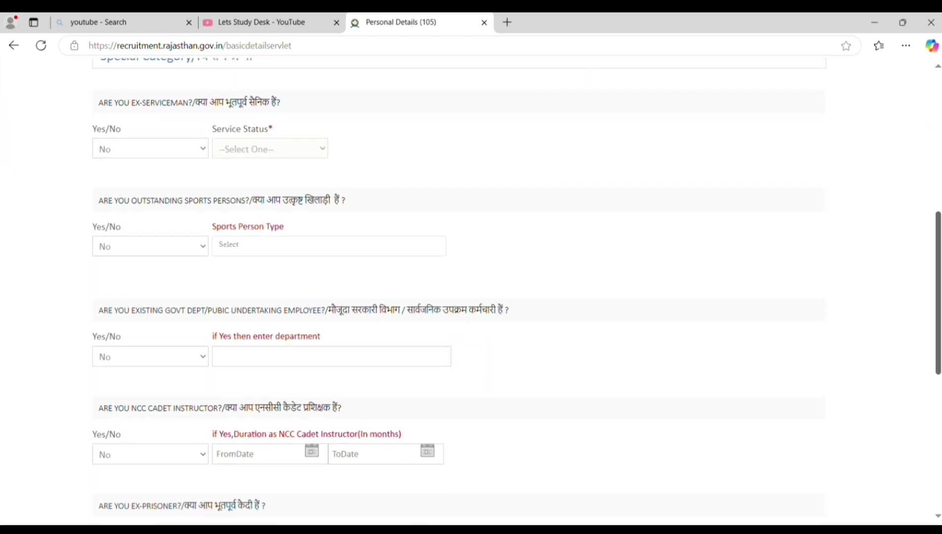
{"action": "scroll", "coordinate": [467, 292], "scroll_direction": "down", "scroll_amount": 1}
{"action": "mouse_move", "coordinate": [937, 301]}
{"action": "left_mouse_down"}
{"action": "mouse_move", "coordinate": [937, 319]}
{"action": "mouse_move", "coordinate": [937, 302]}
{"action": "left_mouse_up"}
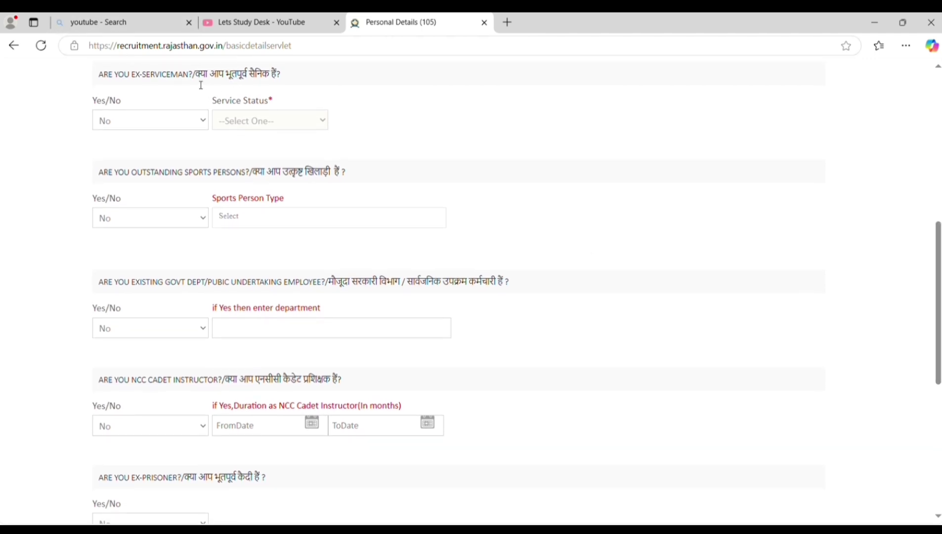
{"action": "left_click", "coordinate": [147, 123]}
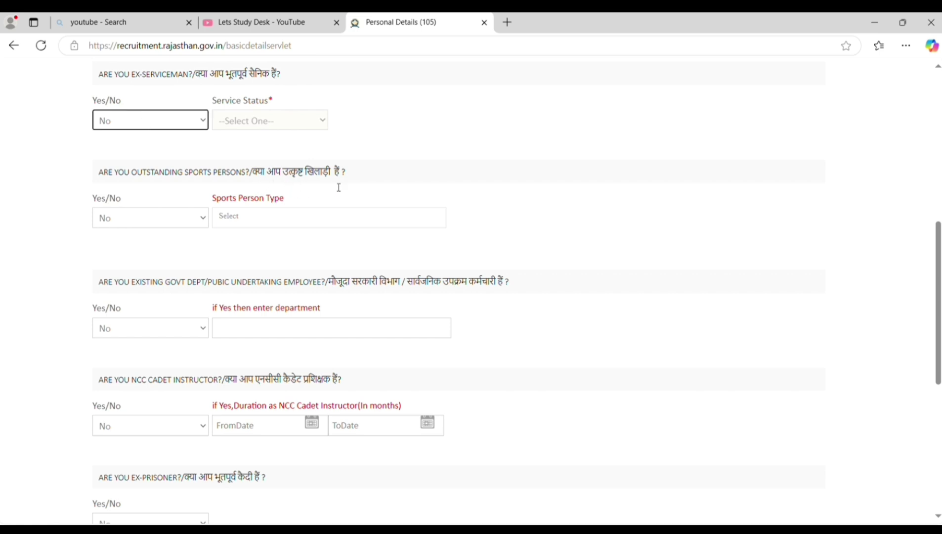
{"action": "left_click", "coordinate": [136, 213]}
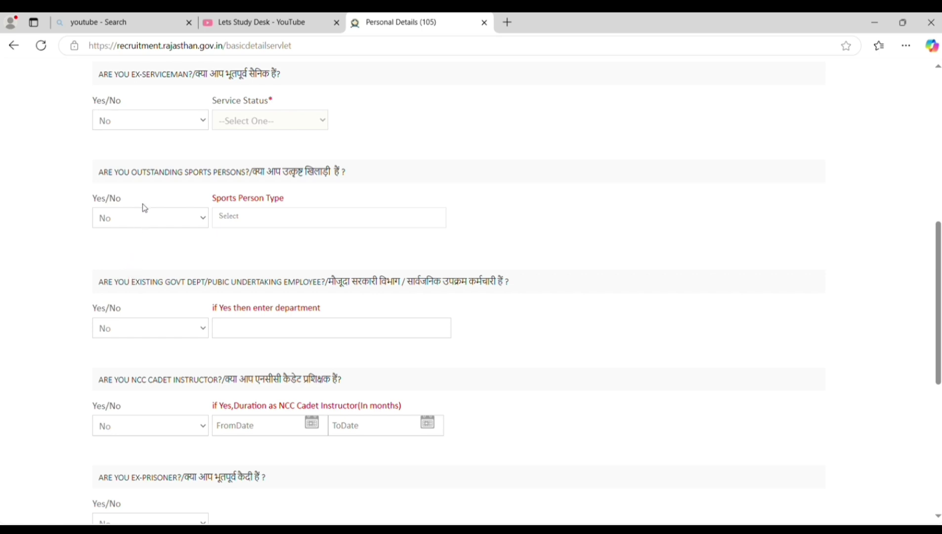
{"action": "left_click", "coordinate": [144, 225]}
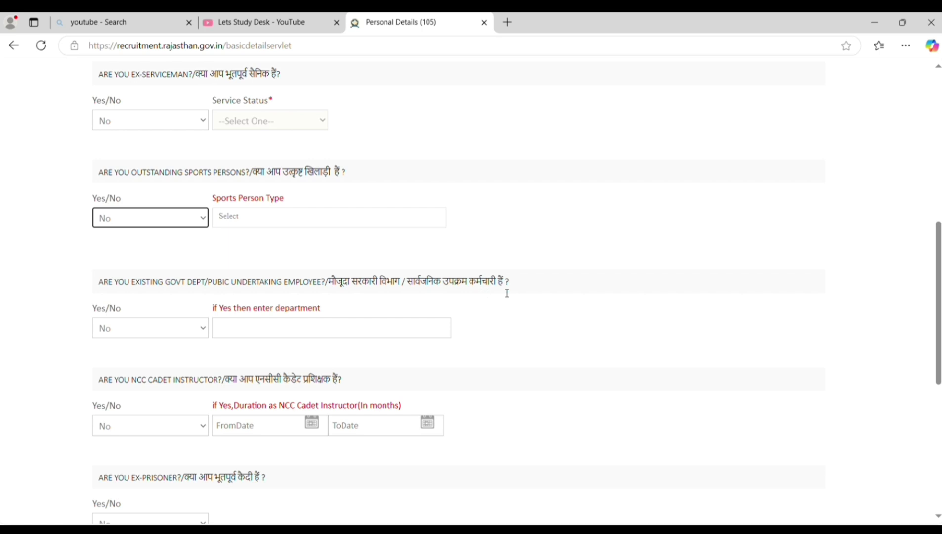
Answer No to the existing government employee, NCC cadet instructor and ex-prisoner questions.
{"action": "left_click", "coordinate": [126, 326]}
{"action": "left_click", "coordinate": [127, 330]}
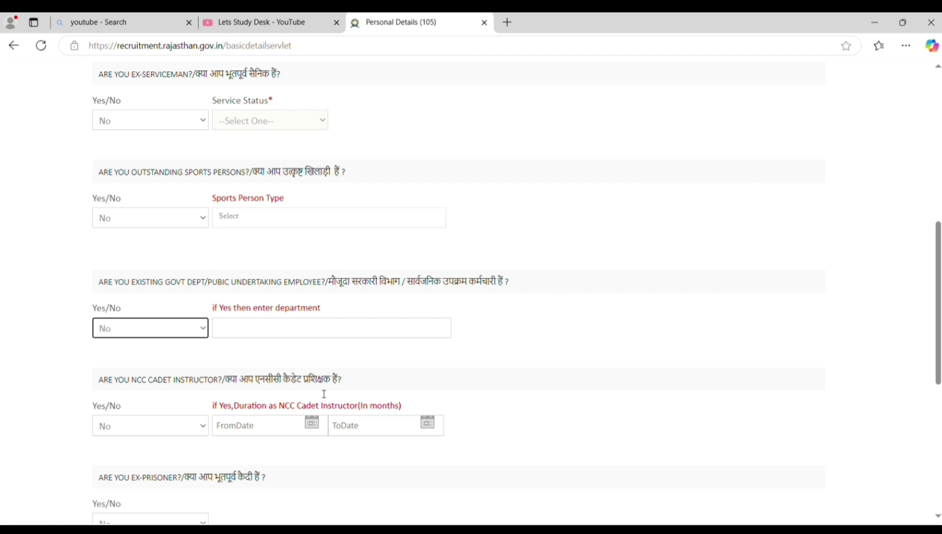
{"action": "left_click", "coordinate": [154, 430]}
{"action": "left_click", "coordinate": [154, 430]}
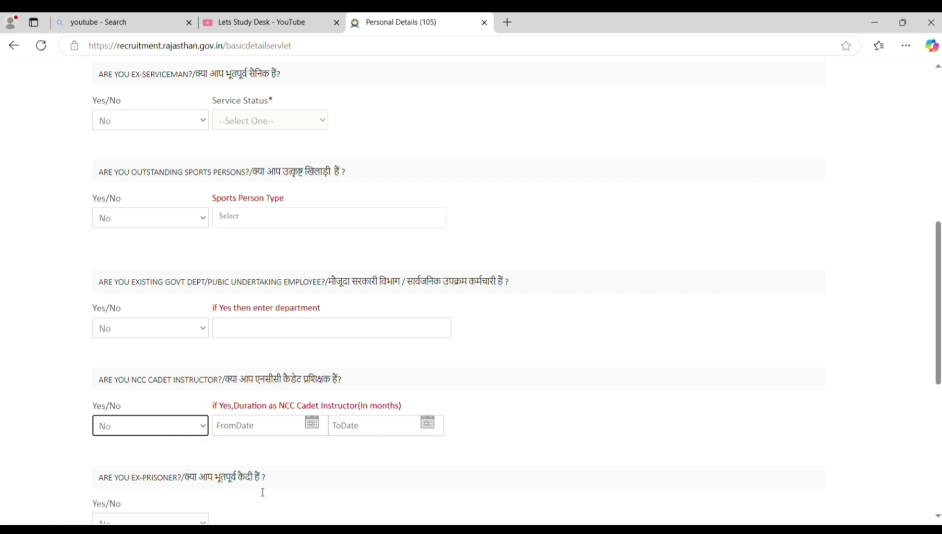
{"action": "left_click", "coordinate": [157, 521]}
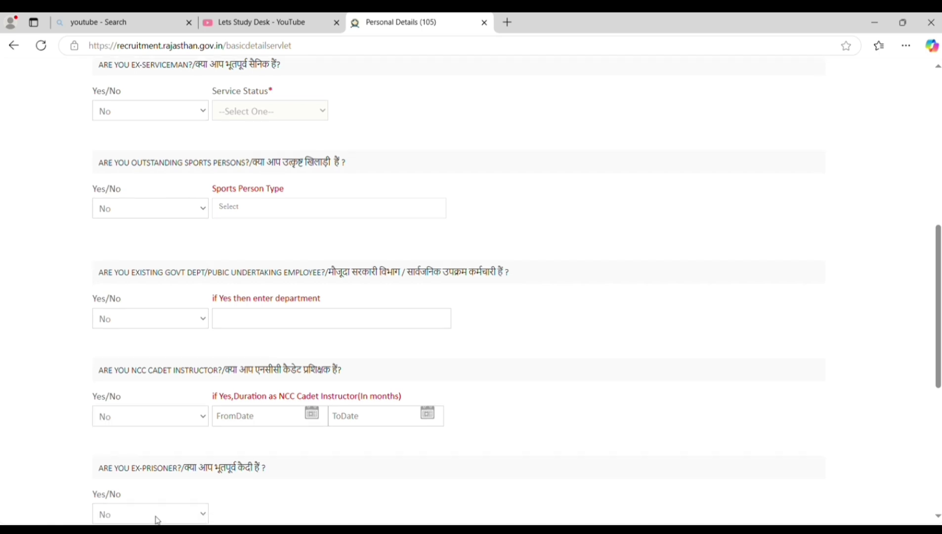
Answer No to the government employee age relaxation question and continue to the Qualification & Experience page.
{"action": "scroll", "coordinate": [182, 516], "scroll_direction": "down", "scroll_amount": 7}
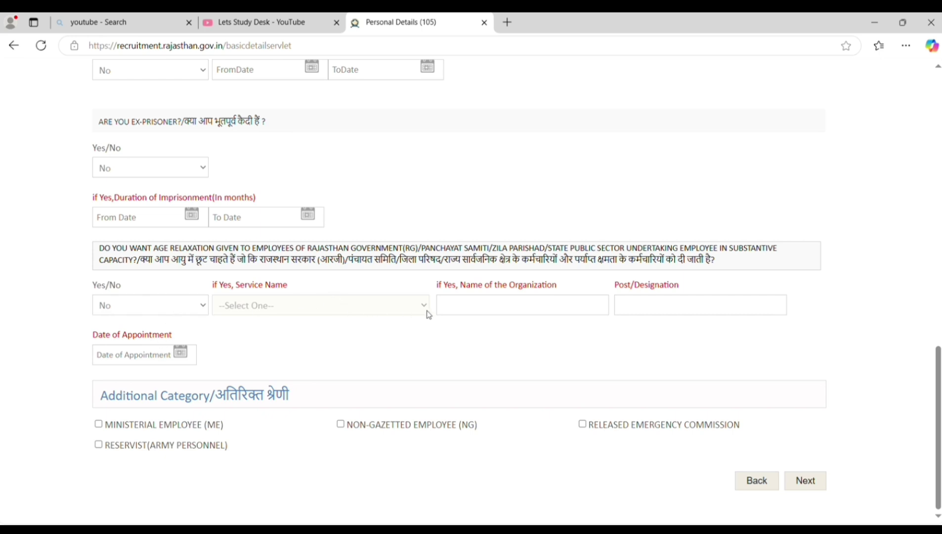
{"action": "left_click", "coordinate": [159, 313]}
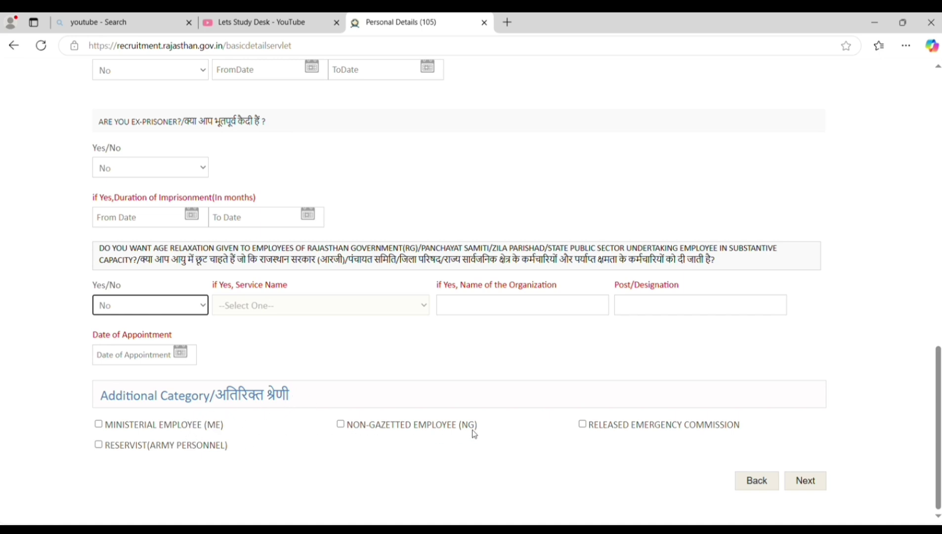
{"action": "left_click", "coordinate": [809, 488]}
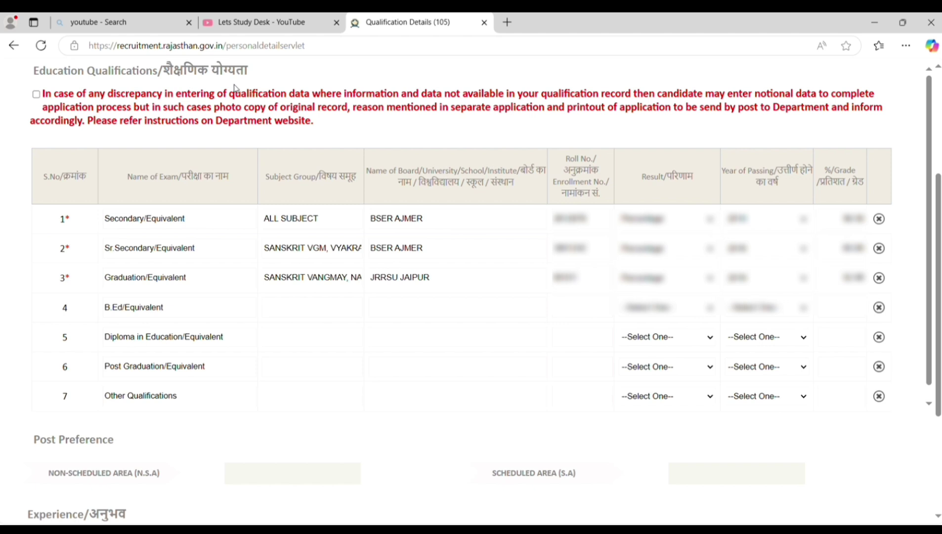
Accept the qualification data discrepancy declaration and go through the empty B.Ed/Equivalent entries from subject group to percentage.
{"action": "left_click", "coordinate": [36, 94]}
{"action": "left_click", "coordinate": [298, 310]}
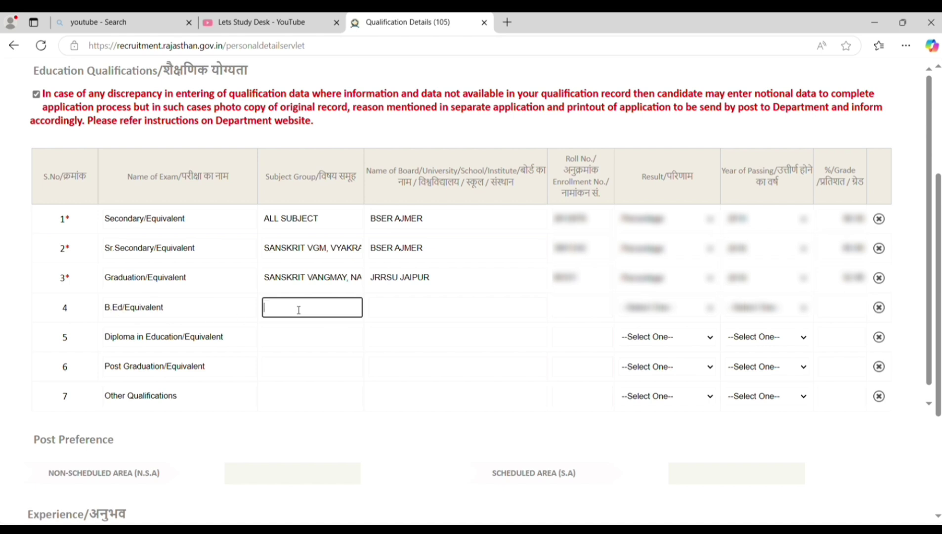
{"action": "left_click", "coordinate": [424, 309]}
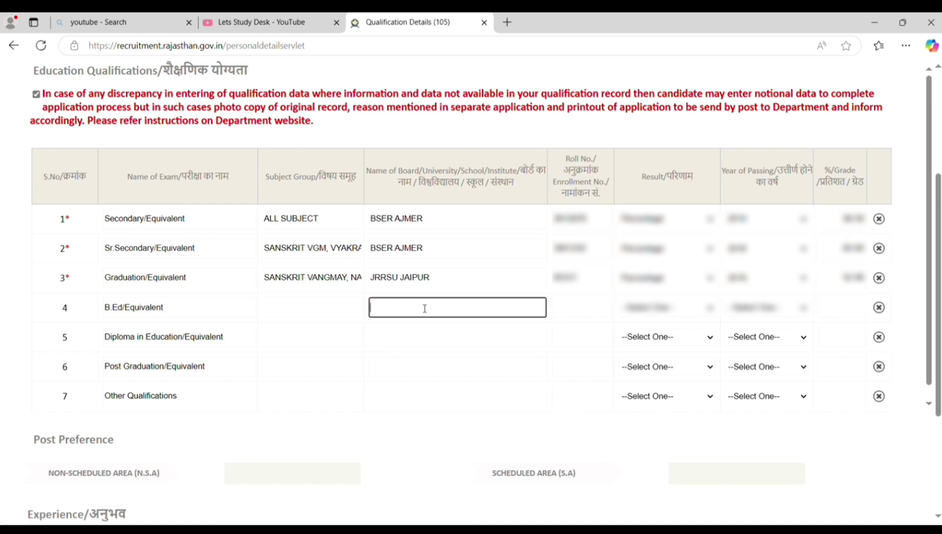
{"action": "left_click", "coordinate": [596, 306]}
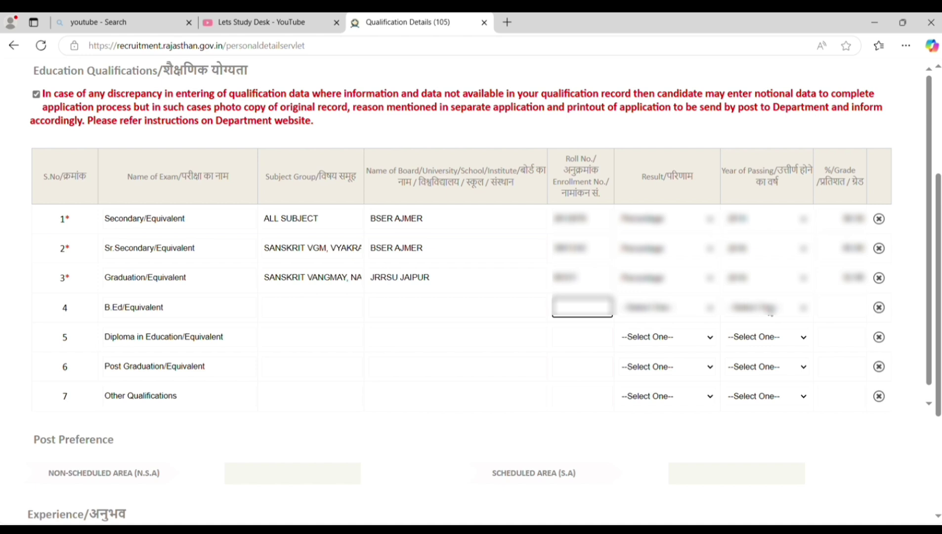
{"action": "key", "text": "Tab"}
{"action": "key", "text": "Tab"}
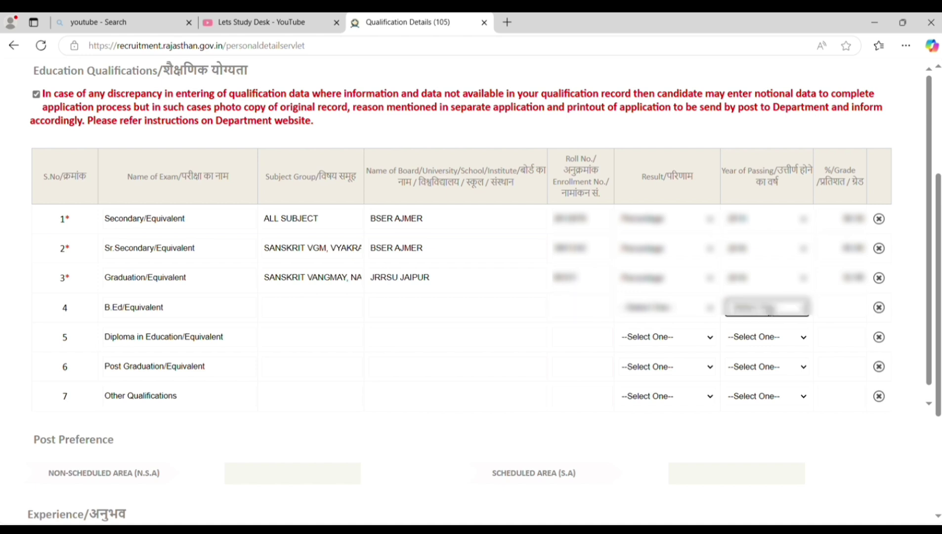
{"action": "left_click", "coordinate": [843, 310]}
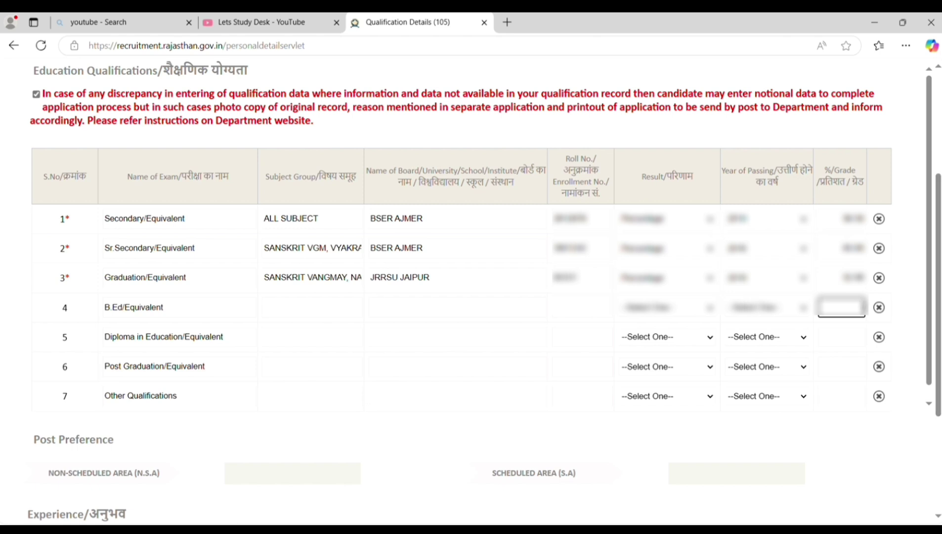
Keep No for experience in the required post and proceed from the qualification and experience details.
{"action": "scroll", "coordinate": [470, 296], "scroll_direction": "down", "scroll_amount": 3}
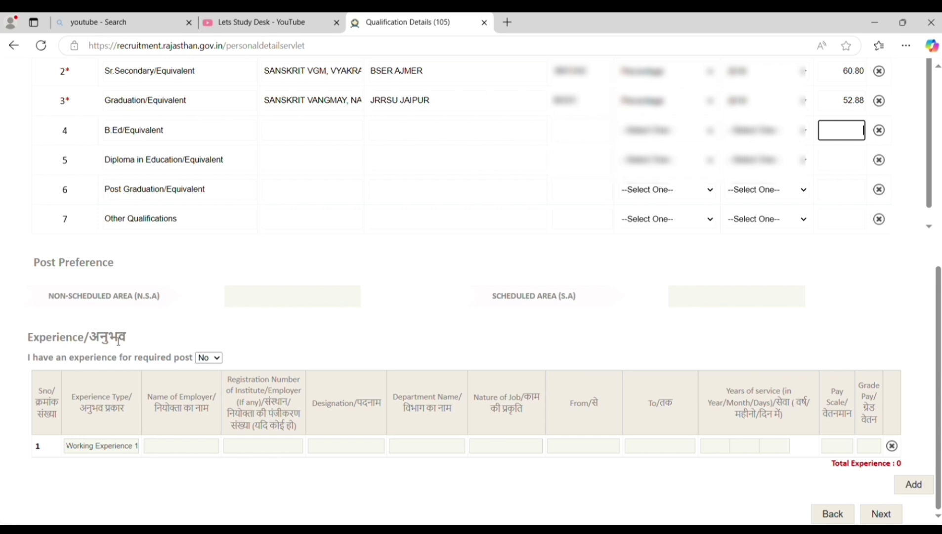
{"action": "left_click", "coordinate": [215, 360]}
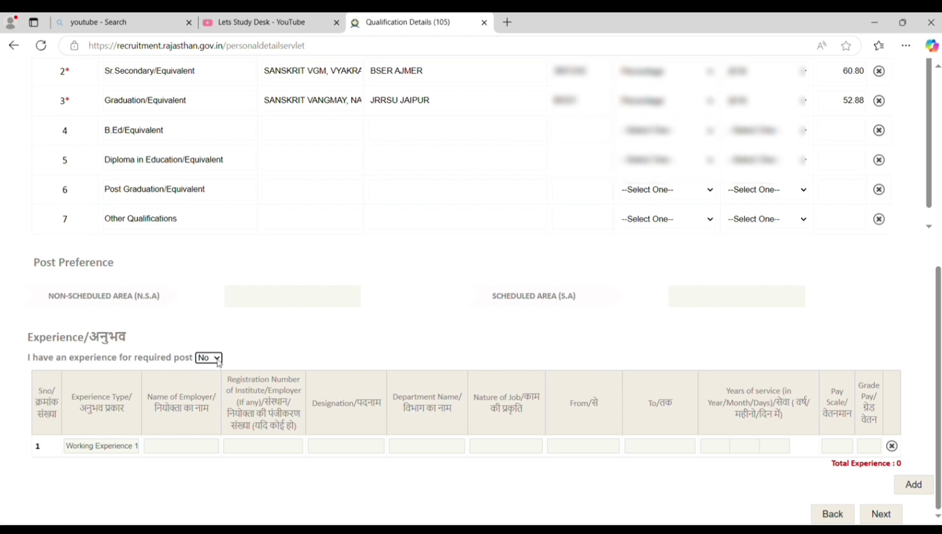
{"action": "left_click", "coordinate": [893, 514]}
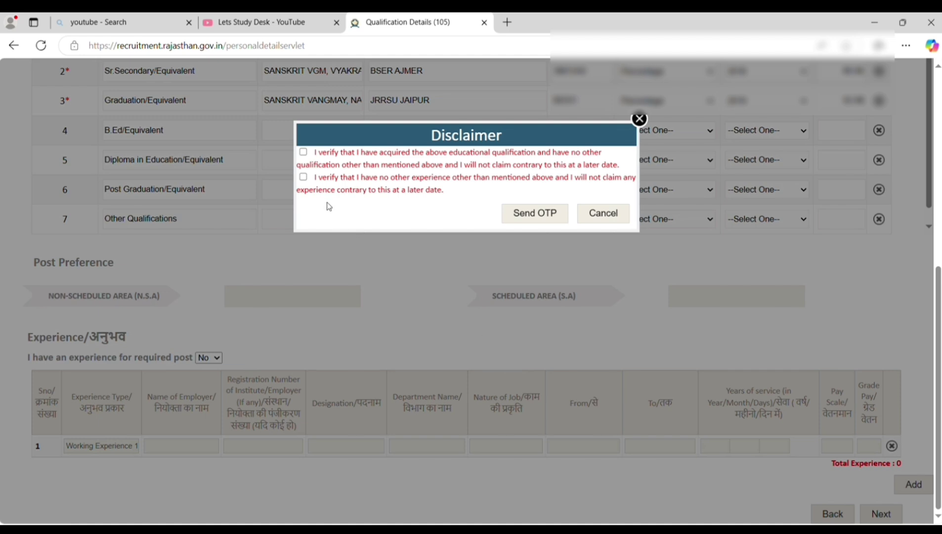
Accept both disclaimer statements on educational qualification and experience, and request the OTP.
{"action": "left_click", "coordinate": [304, 152]}
{"action": "left_click", "coordinate": [304, 177]}
{"action": "left_click", "coordinate": [533, 218]}
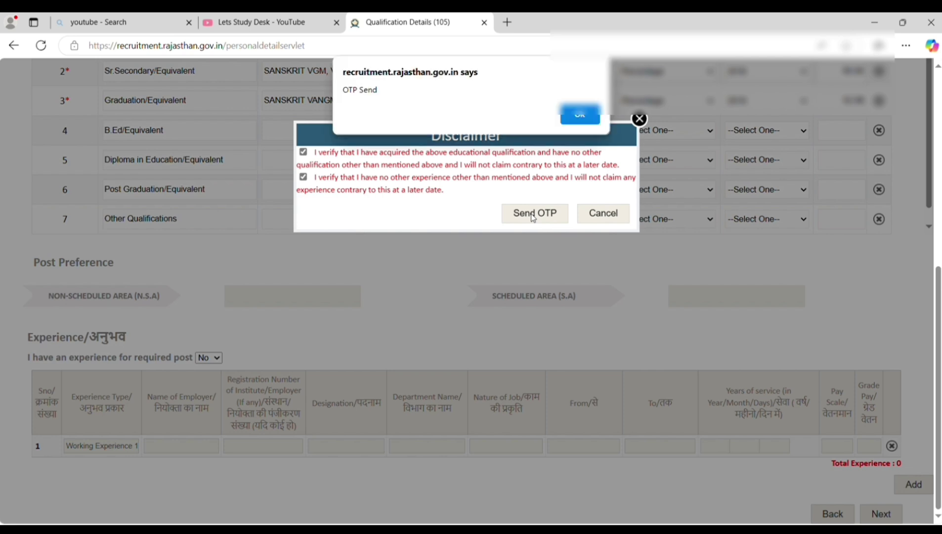
{"action": "left_click", "coordinate": [581, 115]}
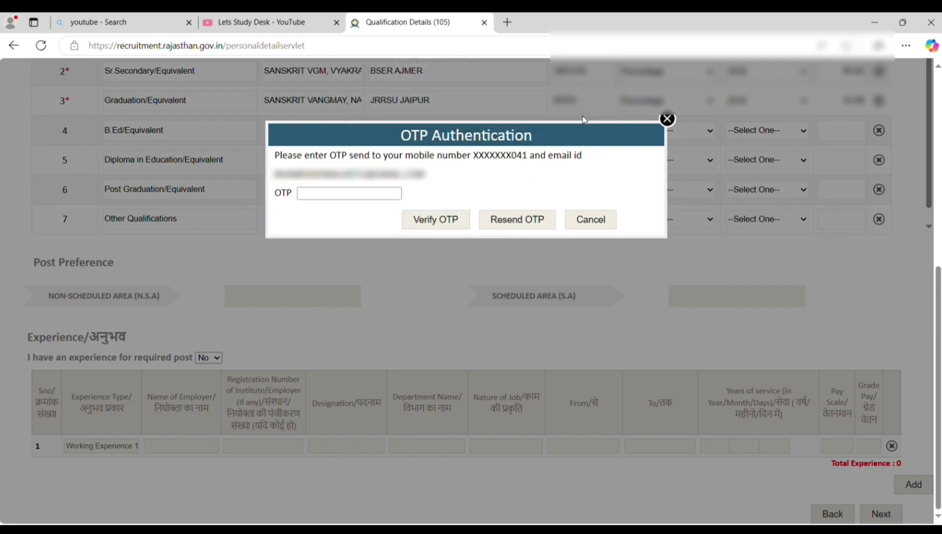
Enter the received OTP in the OTP Authentication dialog, verify it and continue to Identification & Enclosure.
{"action": "left_click", "coordinate": [316, 193]}
{"action": "key", "text": "ctrl+v"}
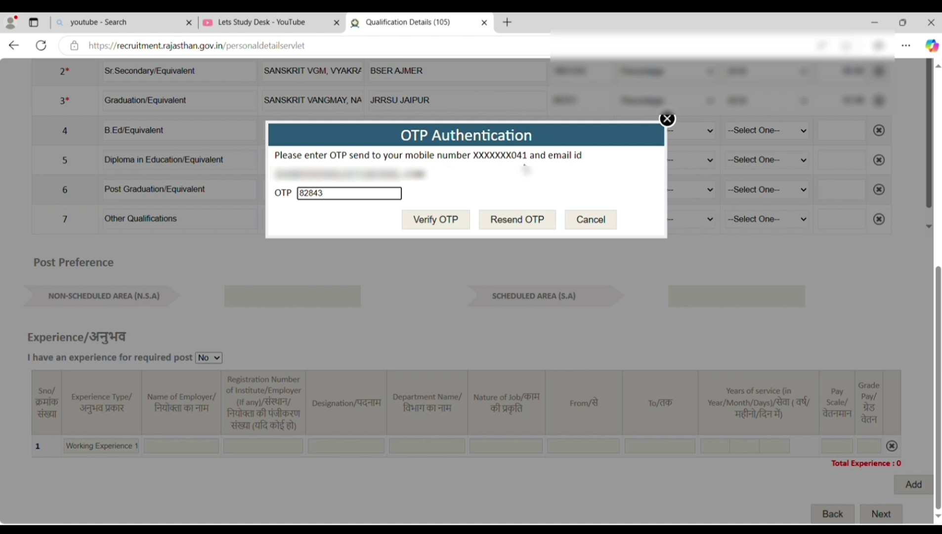
{"action": "left_click", "coordinate": [436, 222]}
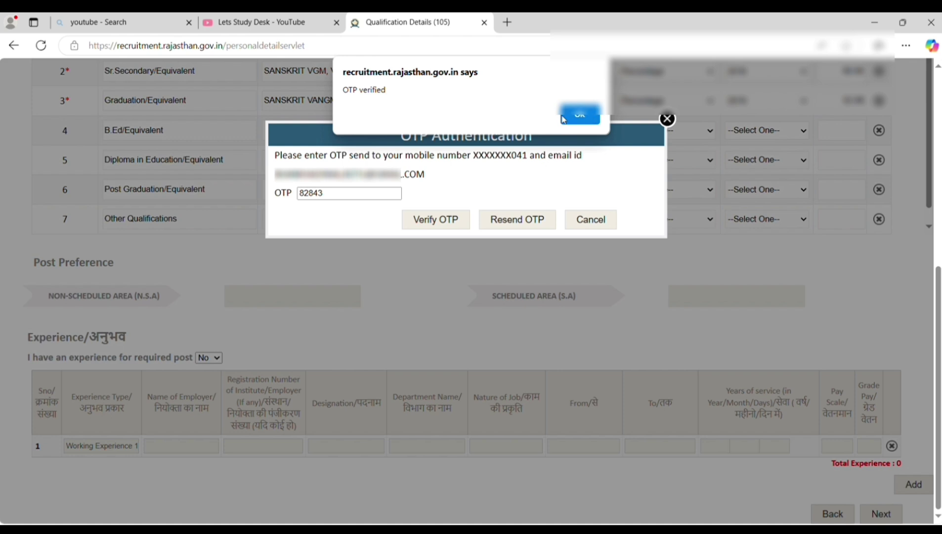
{"action": "left_click", "coordinate": [580, 114]}
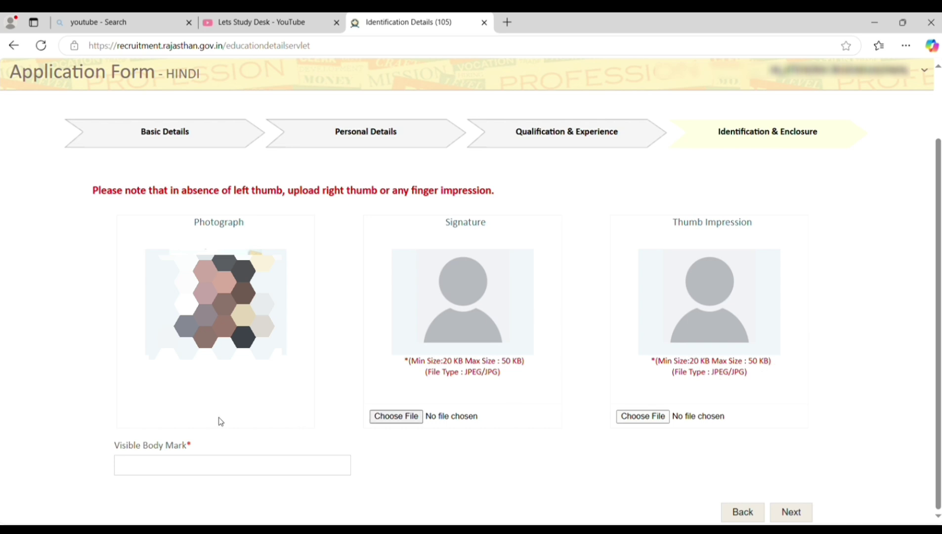
Fill in the Visible Body Mark and continue to the Application Preview page.
{"action": "left_click", "coordinate": [166, 468]}
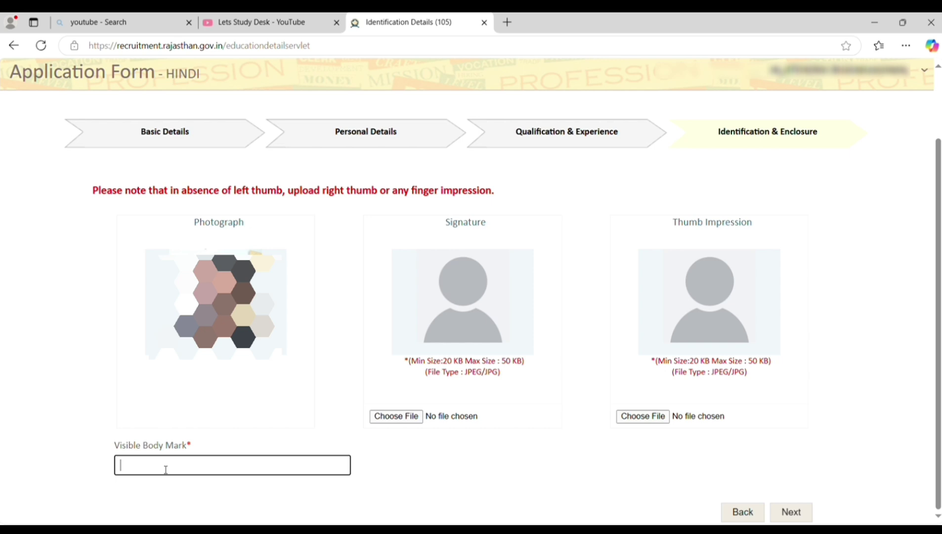
{"action": "left_click", "coordinate": [166, 469]}
{"action": "left_click", "coordinate": [179, 489]}
{"action": "key", "text": "Return"}
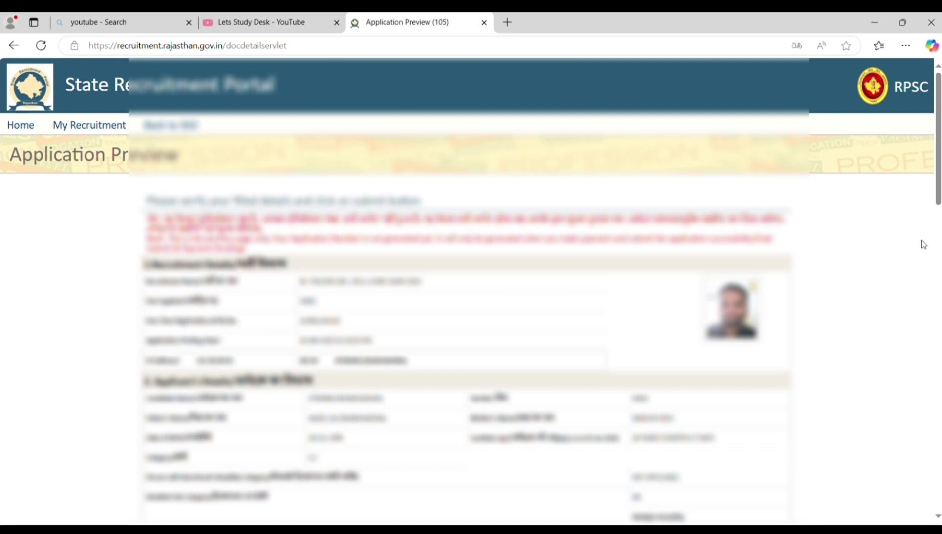
Review the application preview through to its end, accept the declaration statement and return to the start of the preview.
{"action": "scroll", "coordinate": [470, 290], "scroll_direction": "down", "scroll_amount": 1}
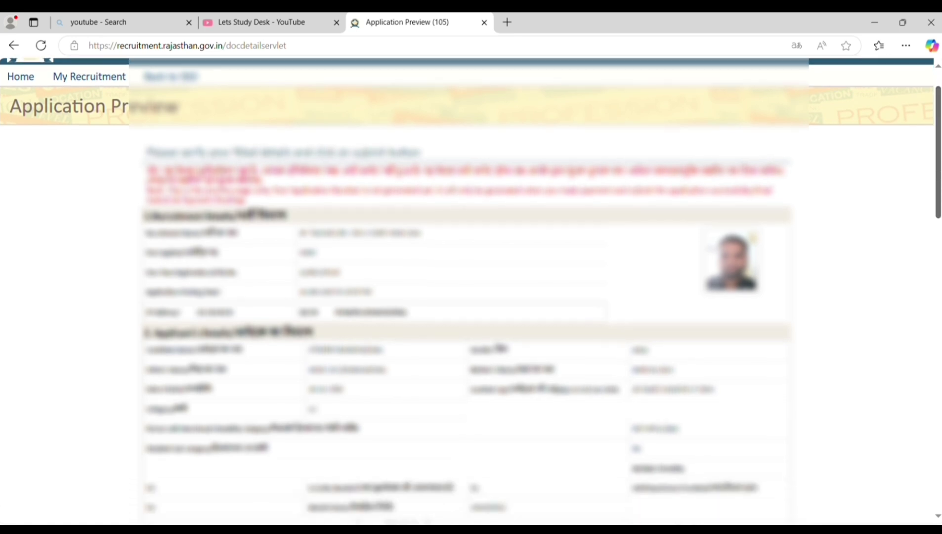
{"action": "scroll", "coordinate": [471, 291], "scroll_direction": "down", "scroll_amount": 6}
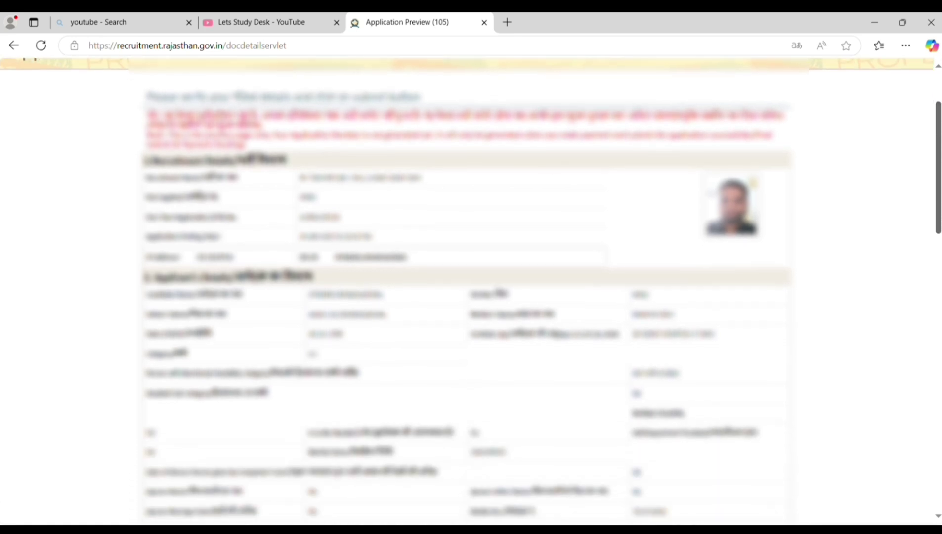
{"action": "scroll", "coordinate": [470, 291], "scroll_direction": "down", "scroll_amount": 4}
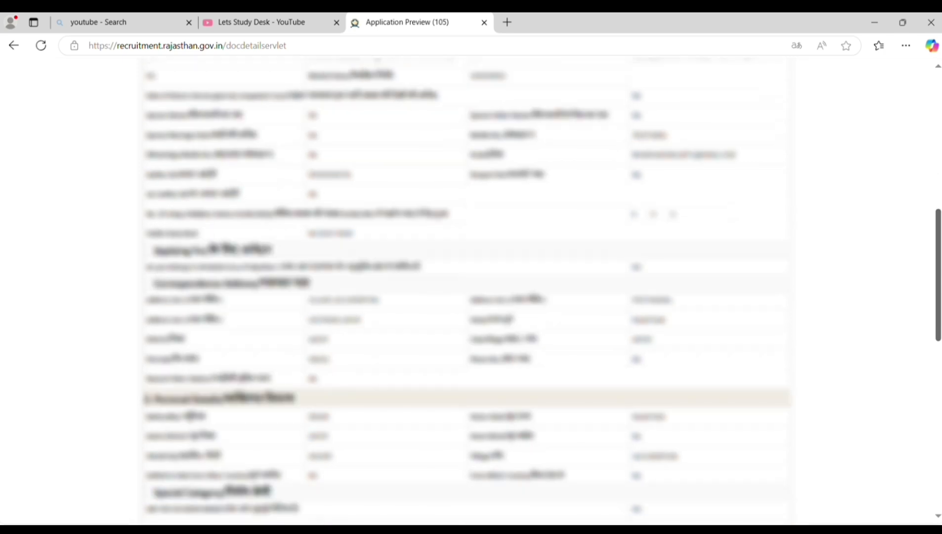
{"action": "scroll", "coordinate": [471, 290], "scroll_direction": "down", "scroll_amount": 6}
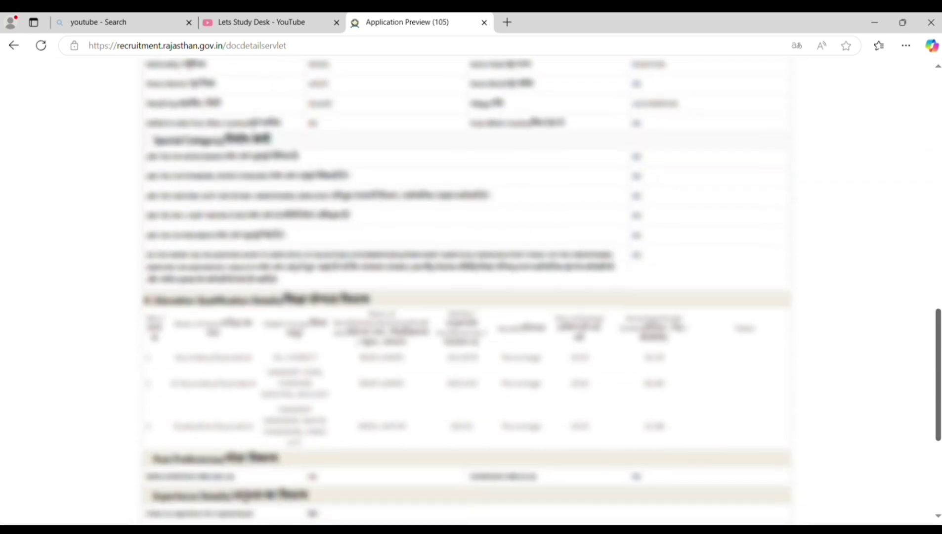
{"action": "scroll", "coordinate": [471, 290], "scroll_direction": "down", "scroll_amount": 5}
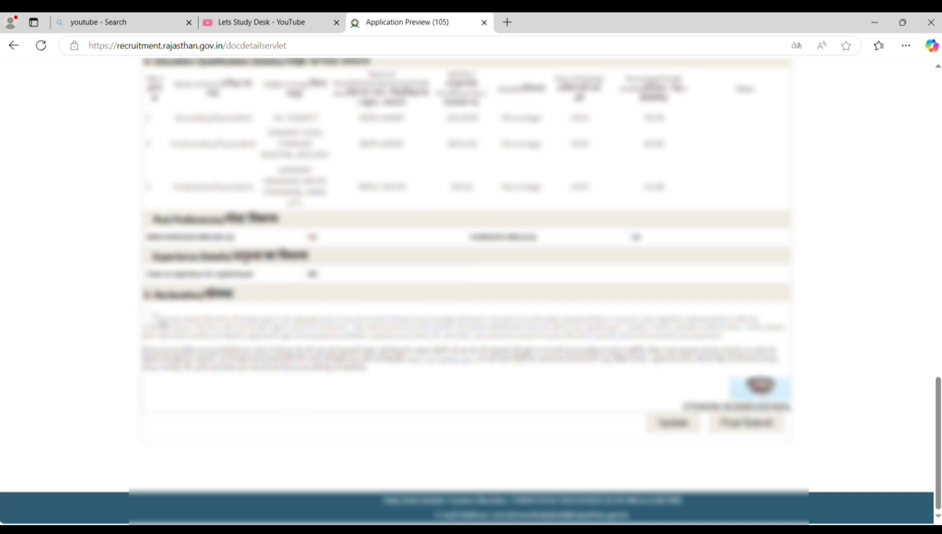
{"action": "left_click", "coordinate": [154, 316]}
{"action": "left_click_drag", "start_coordinate": [938, 439], "coordinate": [938, 135]}
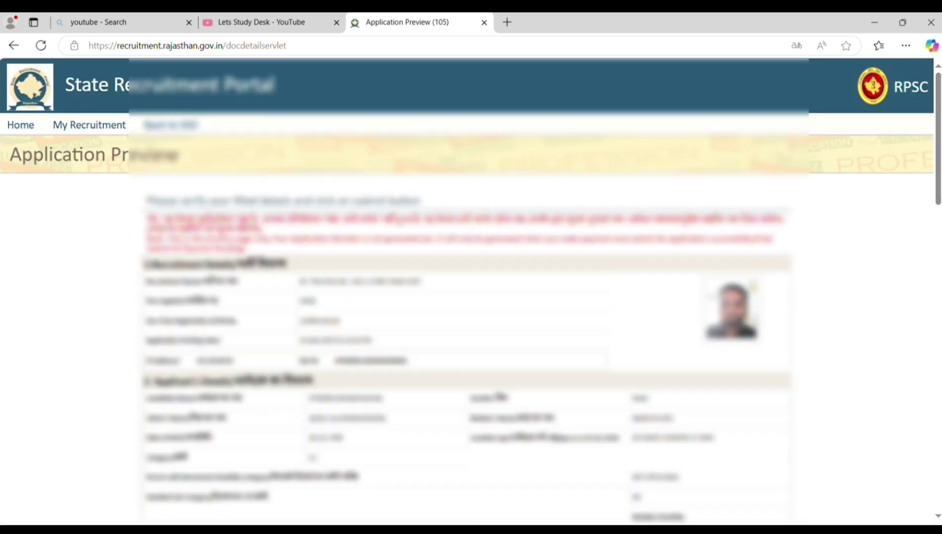